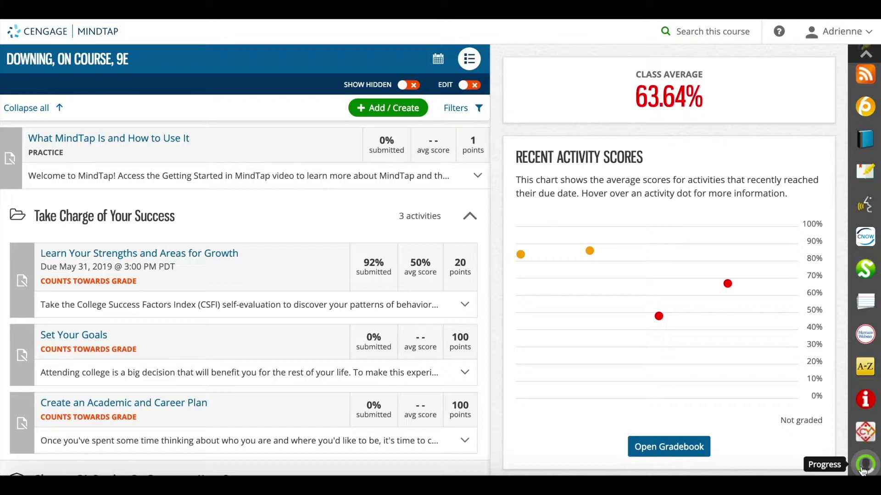
From the Progress gradebook overview, select the Learn Your Strengths and Areas for Growth activity.
{"action": "left_click", "coordinate": [865, 466]}
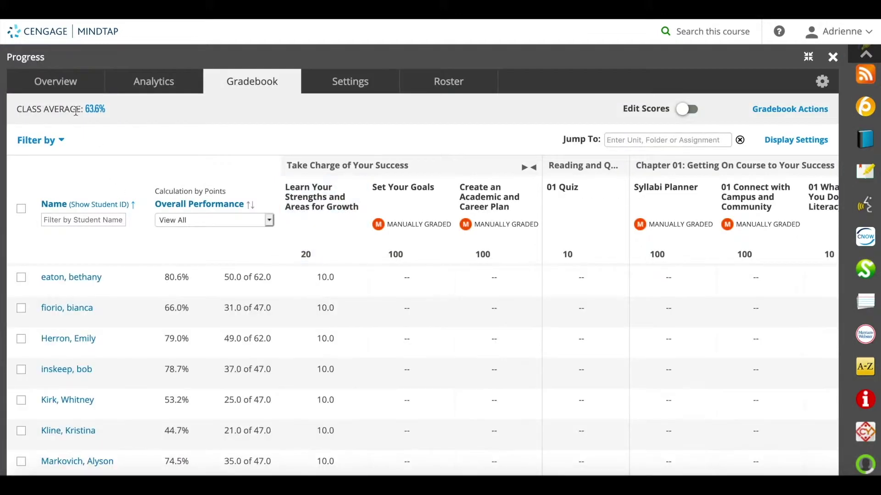
{"action": "left_click", "coordinate": [75, 90]}
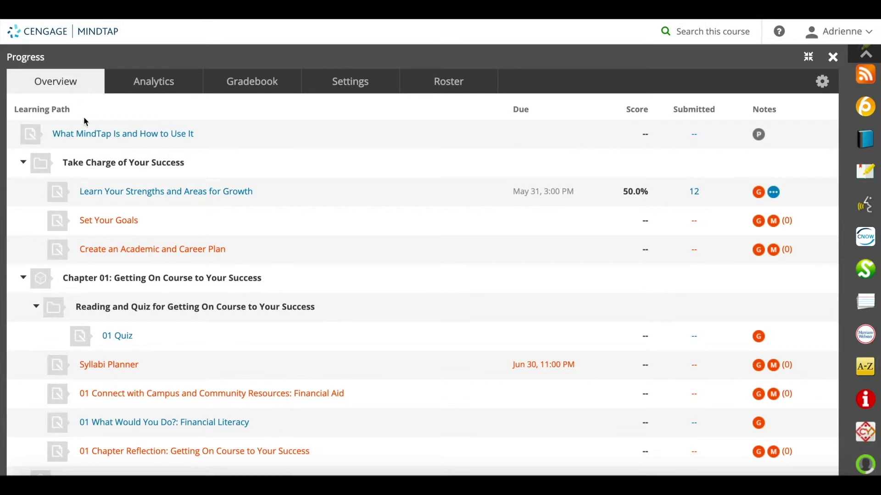
{"action": "left_click", "coordinate": [107, 195]}
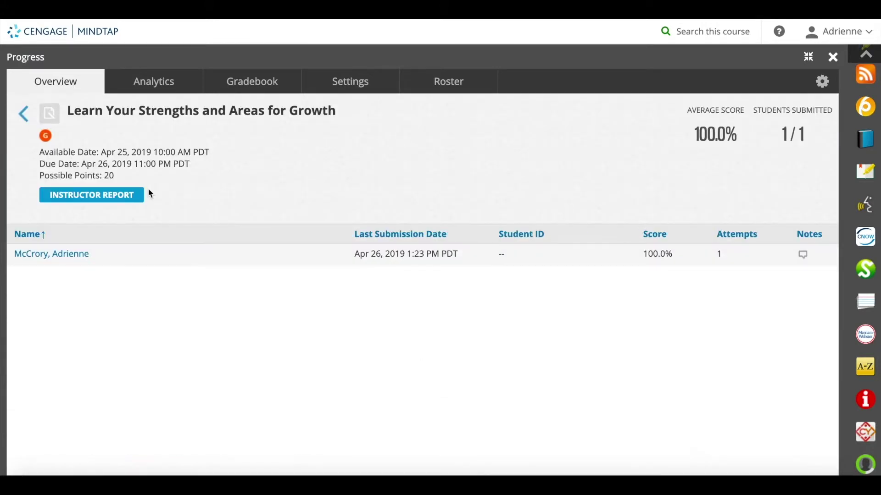
{"action": "left_click", "coordinate": [78, 260]}
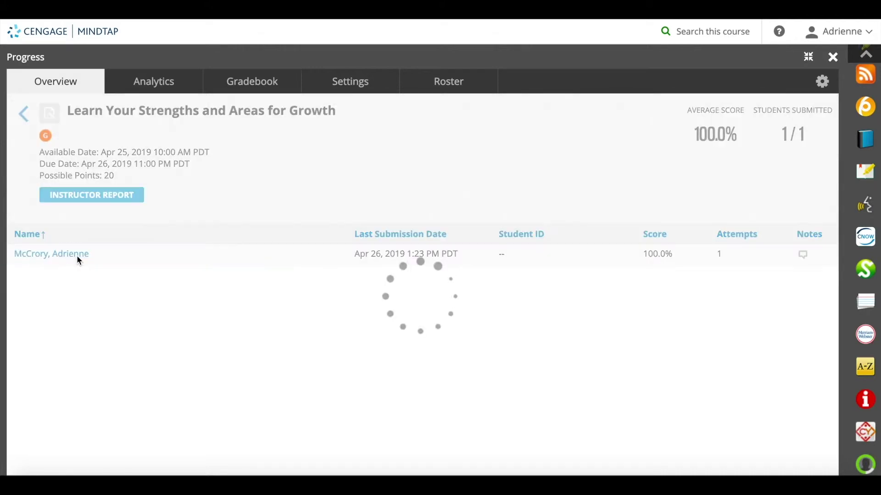
{"action": "left_click", "coordinate": [555, 294]}
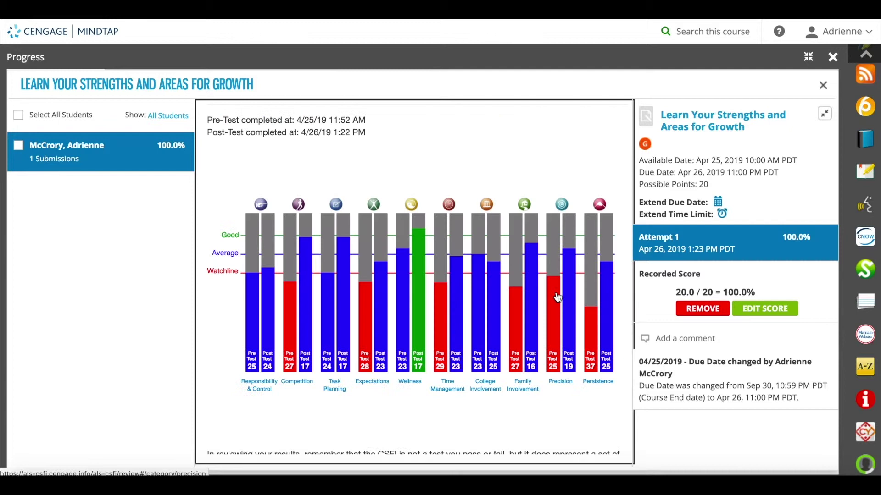
{"action": "left_click", "coordinate": [366, 383]}
{"action": "scroll", "coordinate": [366, 387], "scroll_direction": "down", "scroll_amount": 3}
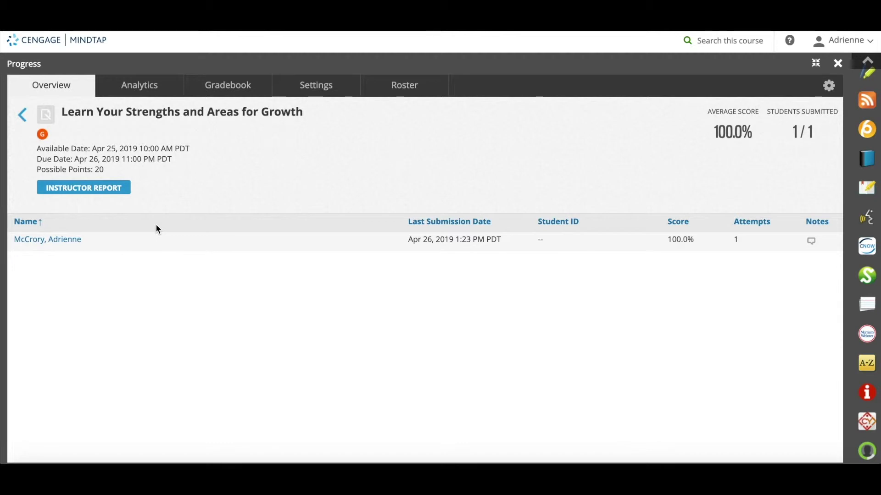
Open the activity's instructor report showing class factor averages and strongest and weakest factors.
{"action": "left_click", "coordinate": [113, 188]}
{"action": "scroll", "coordinate": [328, 289], "scroll_direction": "down", "scroll_amount": 1}
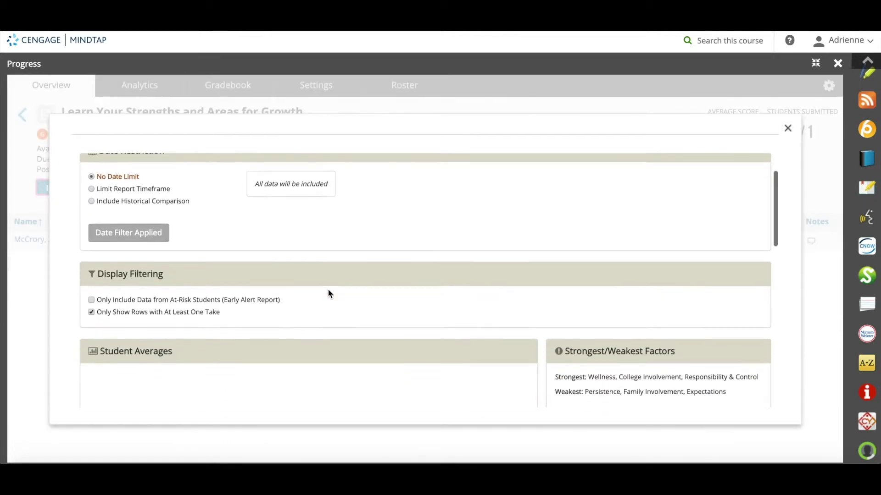
{"action": "scroll", "coordinate": [328, 289], "scroll_direction": "down", "scroll_amount": 1}
{"action": "scroll", "coordinate": [327, 289], "scroll_direction": "down", "scroll_amount": 1}
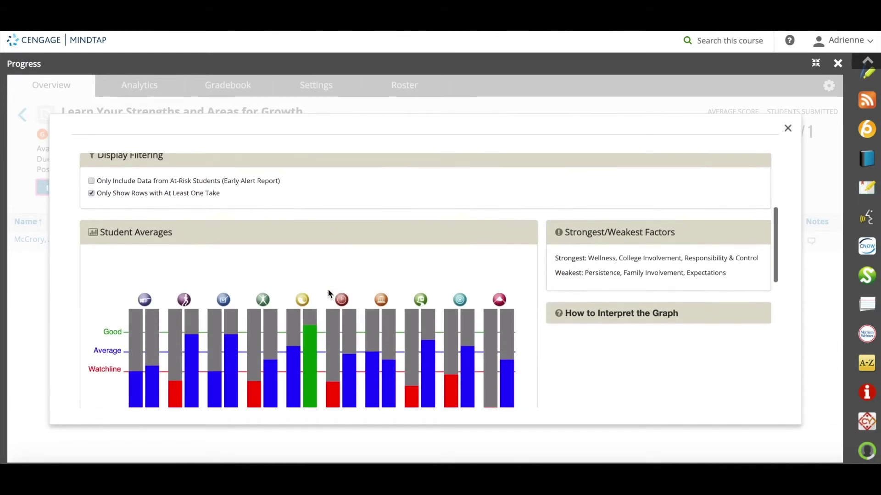
{"action": "scroll", "coordinate": [328, 288], "scroll_direction": "down", "scroll_amount": 1}
{"action": "scroll", "coordinate": [328, 290], "scroll_direction": "down", "scroll_amount": 1}
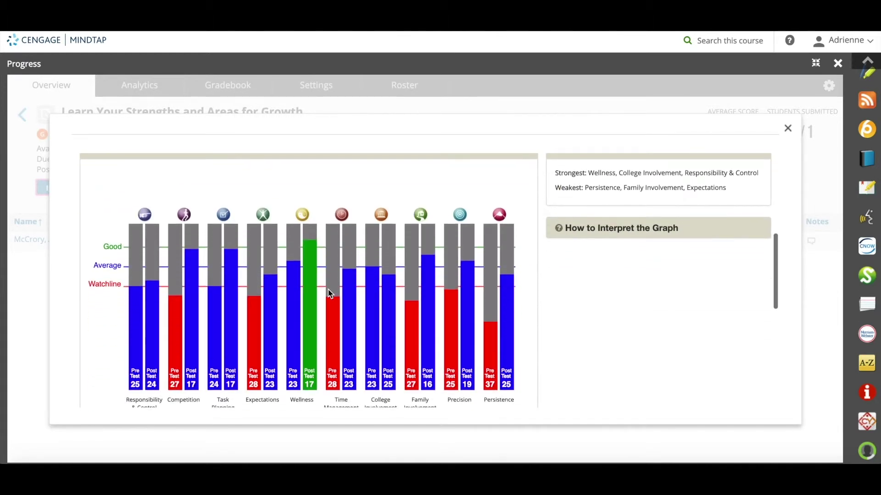
{"action": "scroll", "coordinate": [329, 289], "scroll_direction": "down", "scroll_amount": 1}
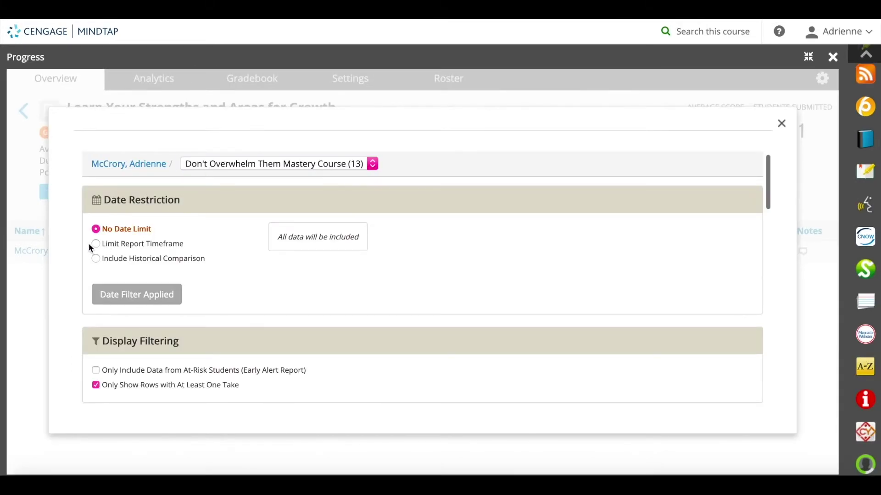
Limit the report timeframe with a 2018-vs-2019 historical comparison, and toggle the at-risk filter on then off.
{"action": "left_click", "coordinate": [94, 244]}
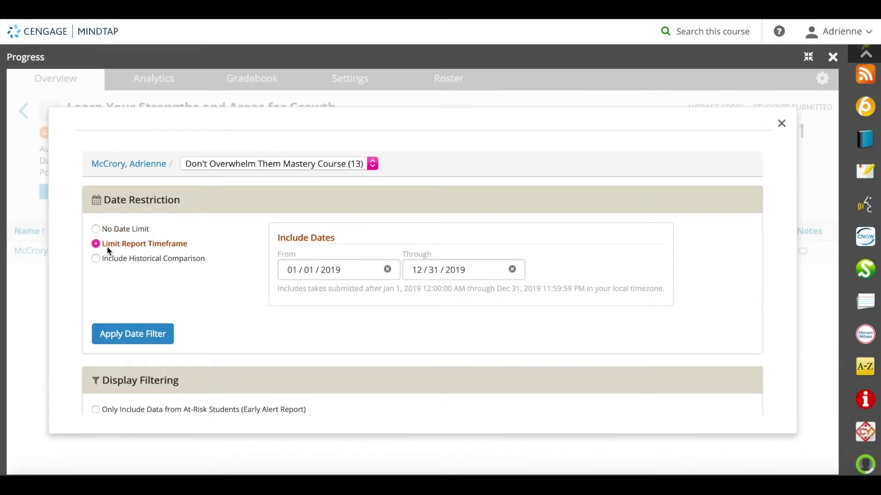
{"action": "left_click", "coordinate": [104, 258]}
{"action": "scroll", "coordinate": [291, 326], "scroll_direction": "down", "scroll_amount": 1}
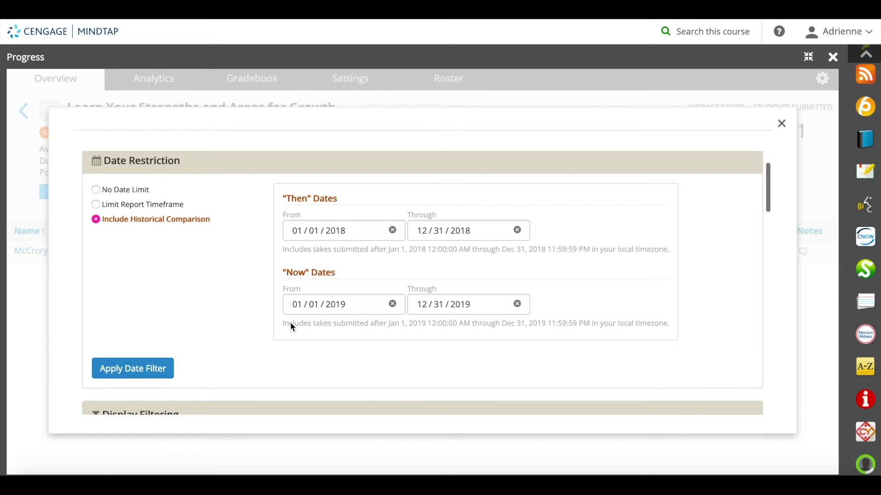
{"action": "scroll", "coordinate": [291, 326], "scroll_direction": "down", "scroll_amount": 1}
{"action": "scroll", "coordinate": [290, 326], "scroll_direction": "down", "scroll_amount": 1}
{"action": "scroll", "coordinate": [291, 326], "scroll_direction": "down", "scroll_amount": 1}
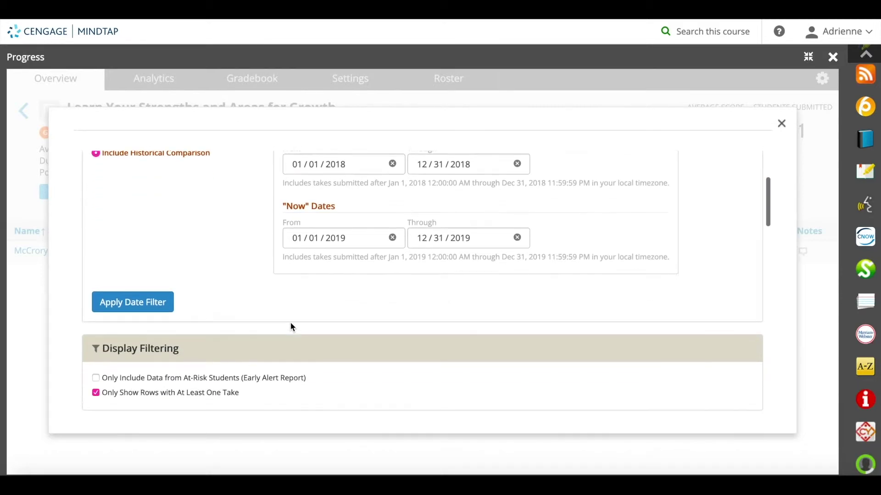
{"action": "scroll", "coordinate": [290, 327], "scroll_direction": "down", "scroll_amount": 2}
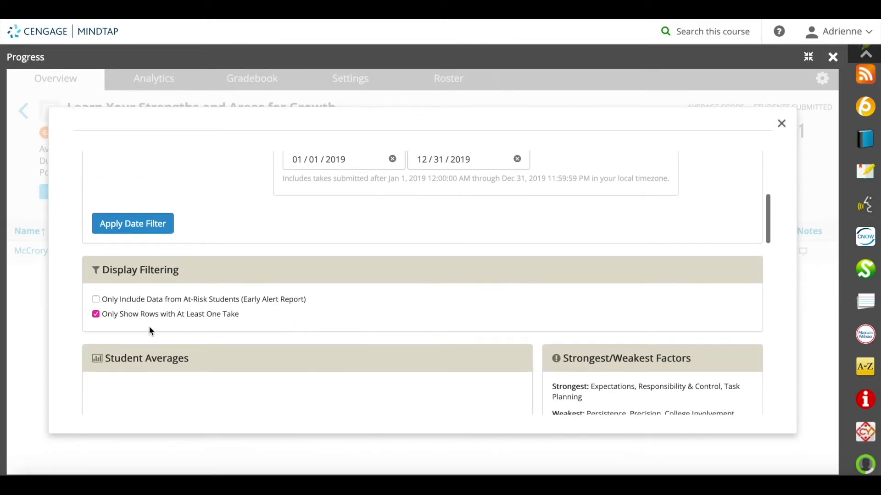
{"action": "left_click", "coordinate": [95, 299]}
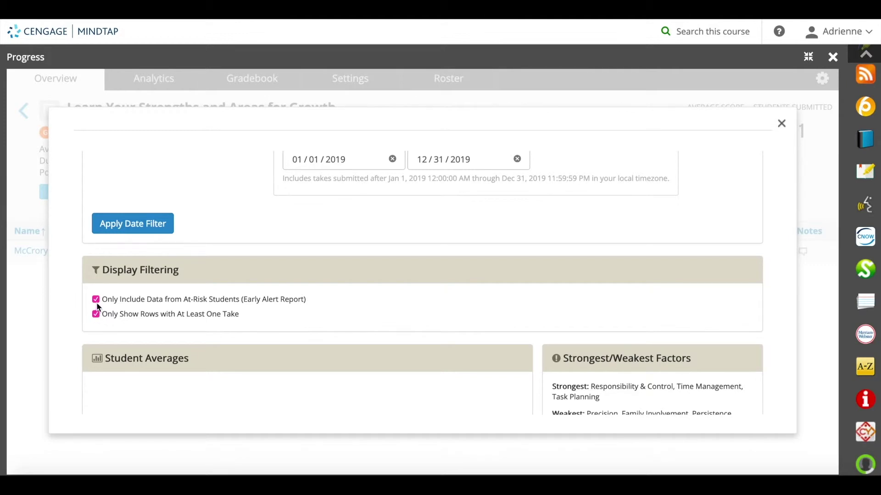
{"action": "left_click", "coordinate": [110, 299]}
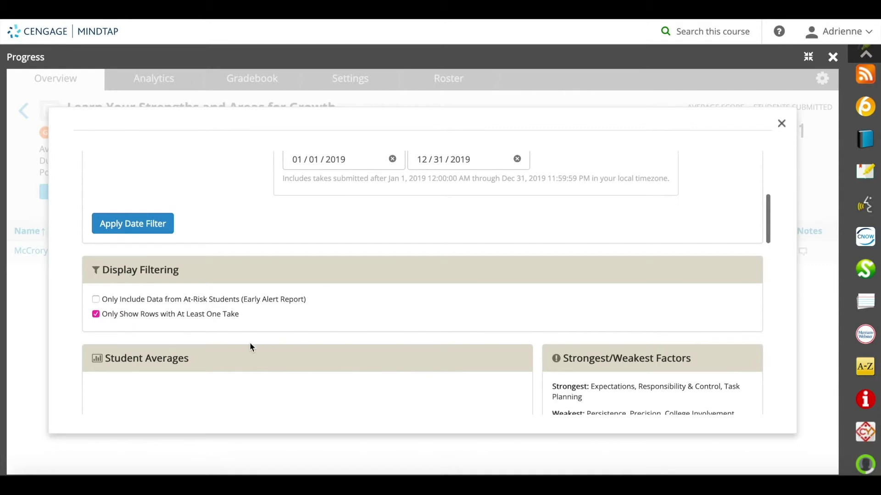
{"action": "scroll", "coordinate": [250, 342], "scroll_direction": "down", "scroll_amount": 2}
{"action": "scroll", "coordinate": [250, 347], "scroll_direction": "down", "scroll_amount": 3}
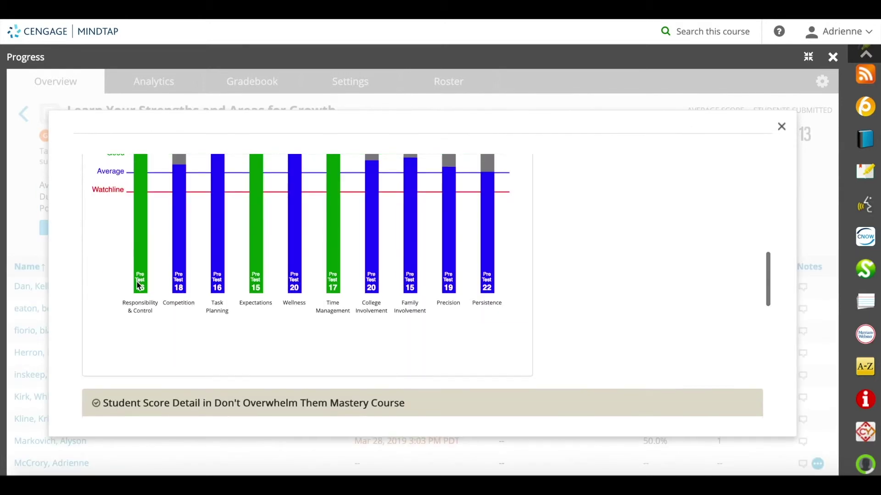
{"action": "scroll", "coordinate": [136, 285], "scroll_direction": "down", "scroll_amount": 1}
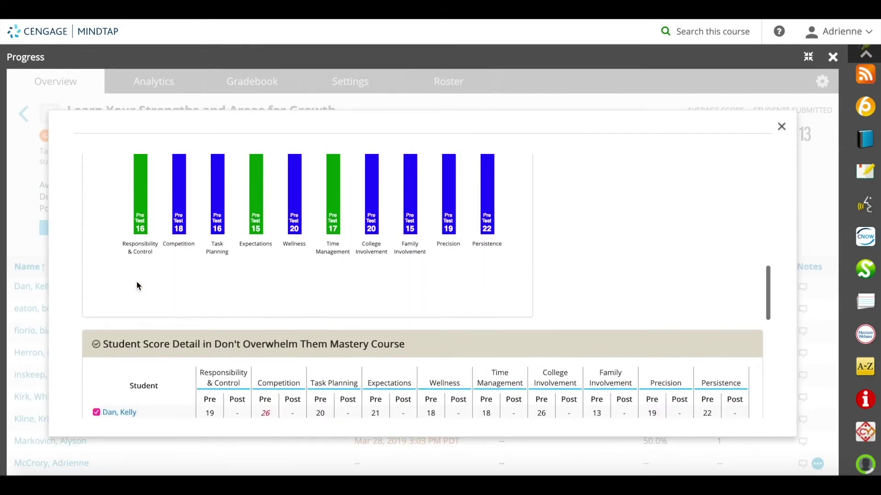
{"action": "scroll", "coordinate": [136, 286], "scroll_direction": "down", "scroll_amount": 2}
{"action": "scroll", "coordinate": [137, 282], "scroll_direction": "down", "scroll_amount": 2}
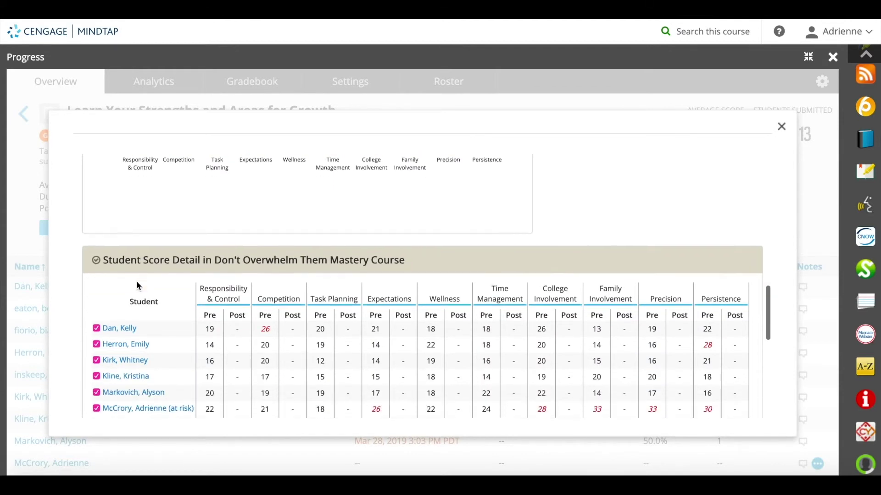
{"action": "scroll", "coordinate": [136, 281], "scroll_direction": "down", "scroll_amount": 2}
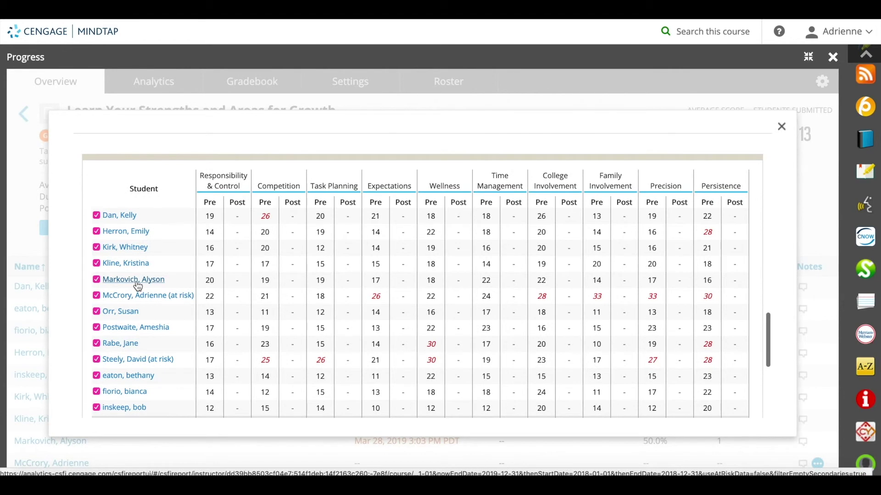
{"action": "scroll", "coordinate": [138, 286], "scroll_direction": "down", "scroll_amount": 1}
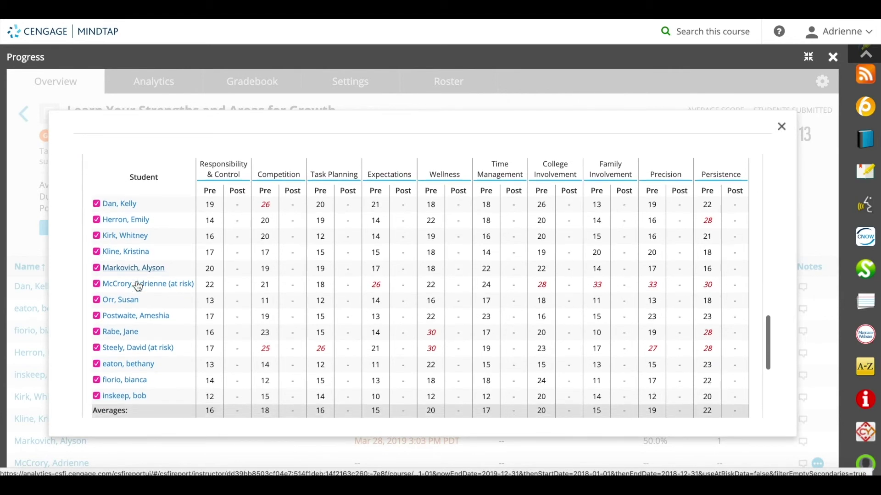
{"action": "scroll", "coordinate": [138, 286], "scroll_direction": "down", "scroll_amount": 3}
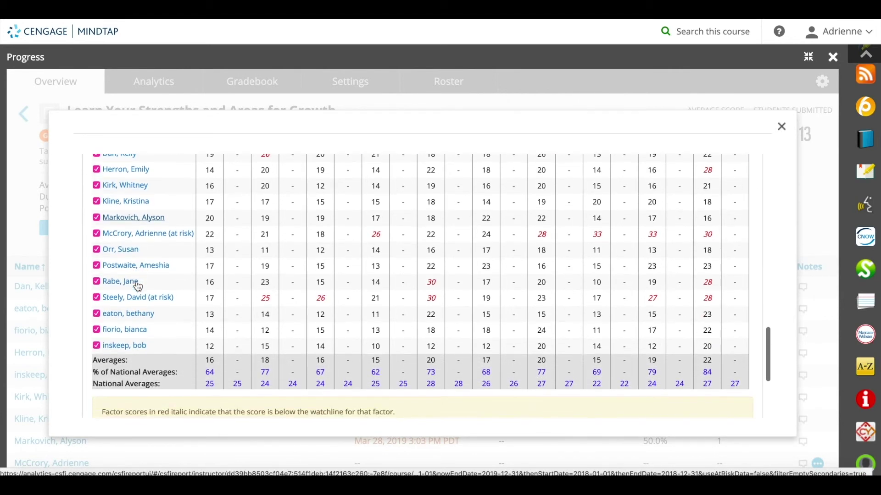
{"action": "scroll", "coordinate": [134, 309], "scroll_direction": "down", "scroll_amount": 5}
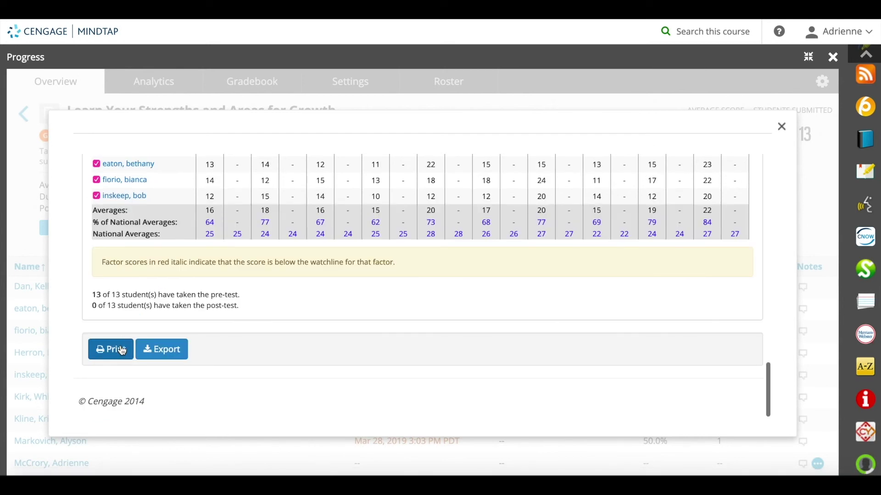